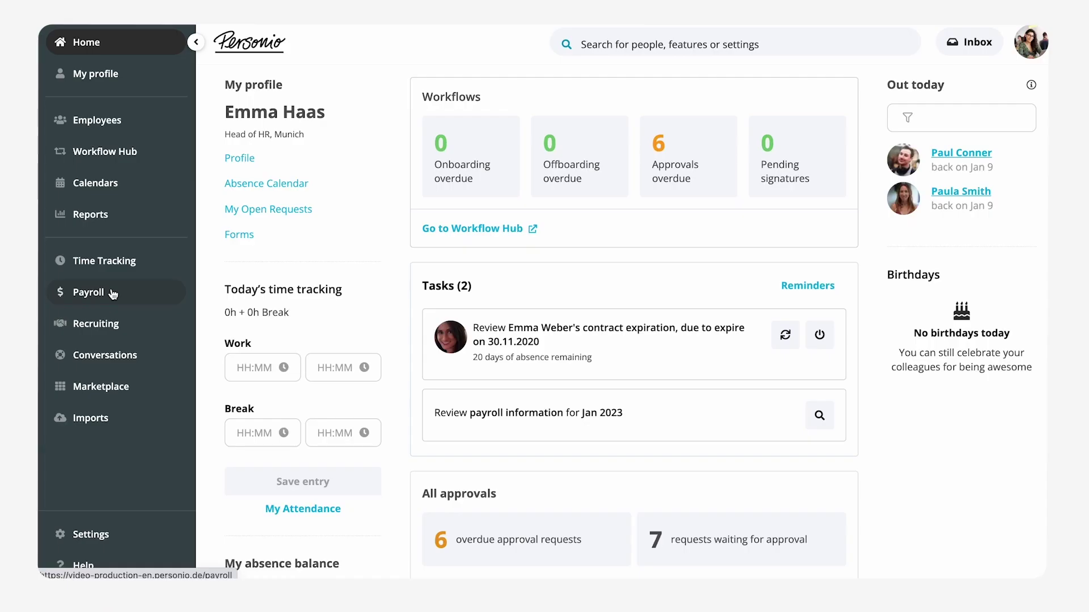
Open the January 2023 payroll and review the marked changes in the employees' personal info and salary data
left_click(112, 292)
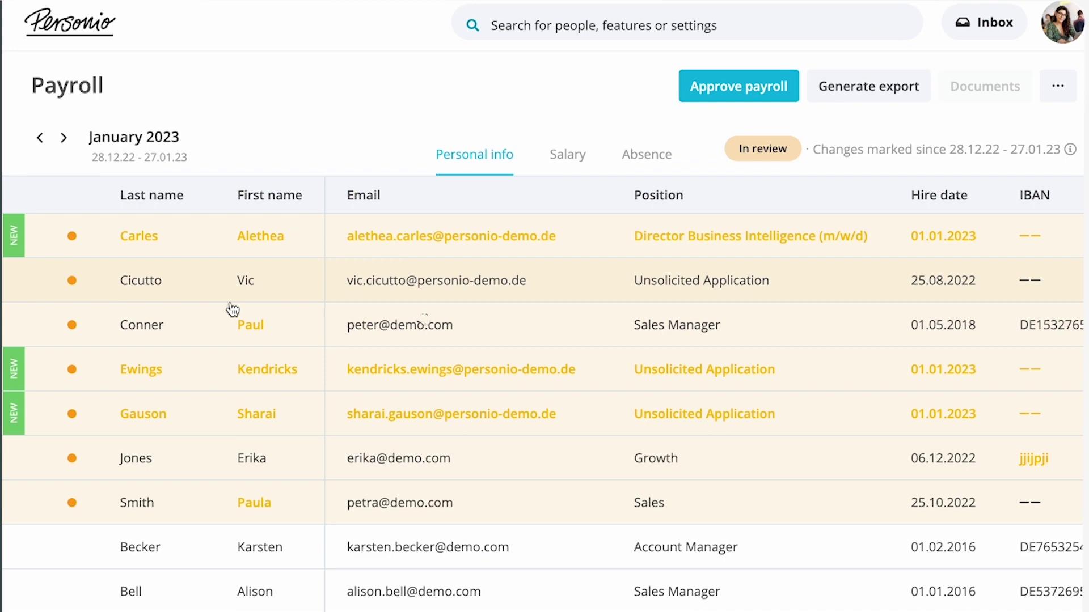
left_click(423, 314)
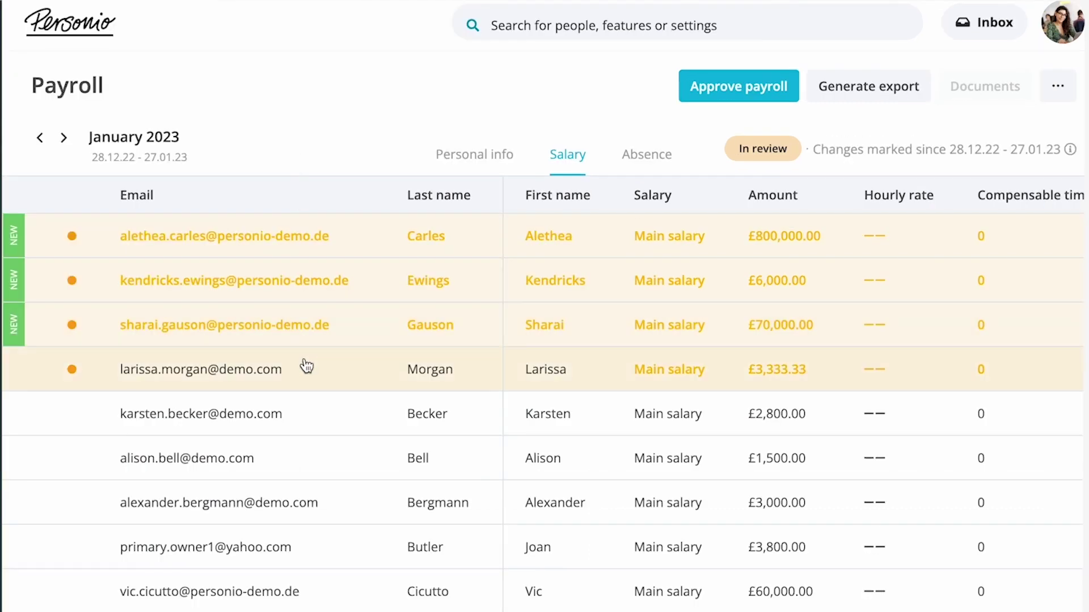
left_click(306, 367)
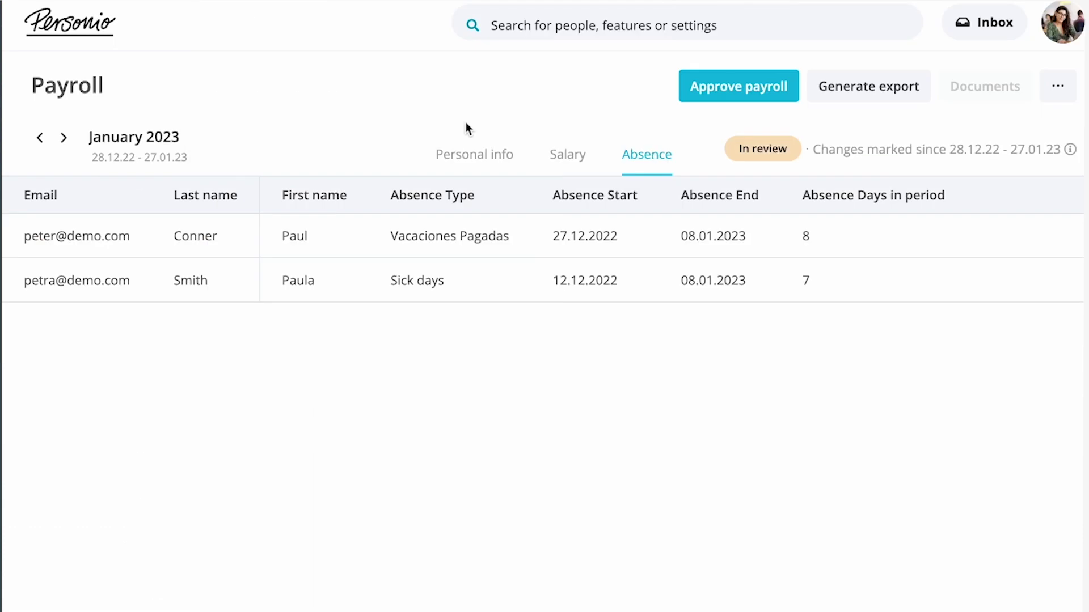
From the payroll's absence data, open the profile of the employee on sick days and set that absence's end date to 15/01/2023
left_click(477, 275)
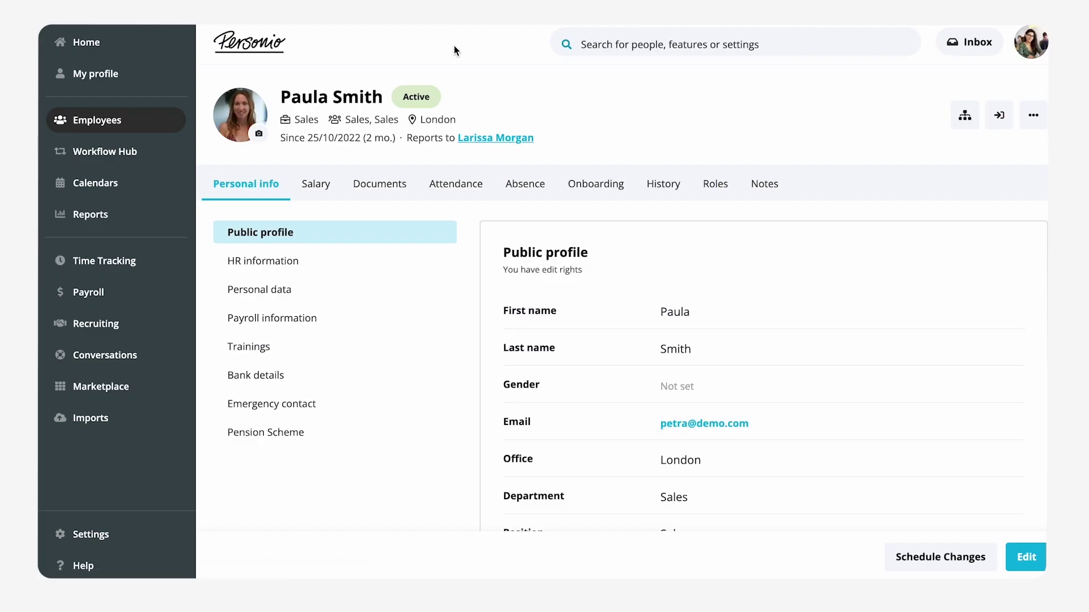
left_click(520, 188)
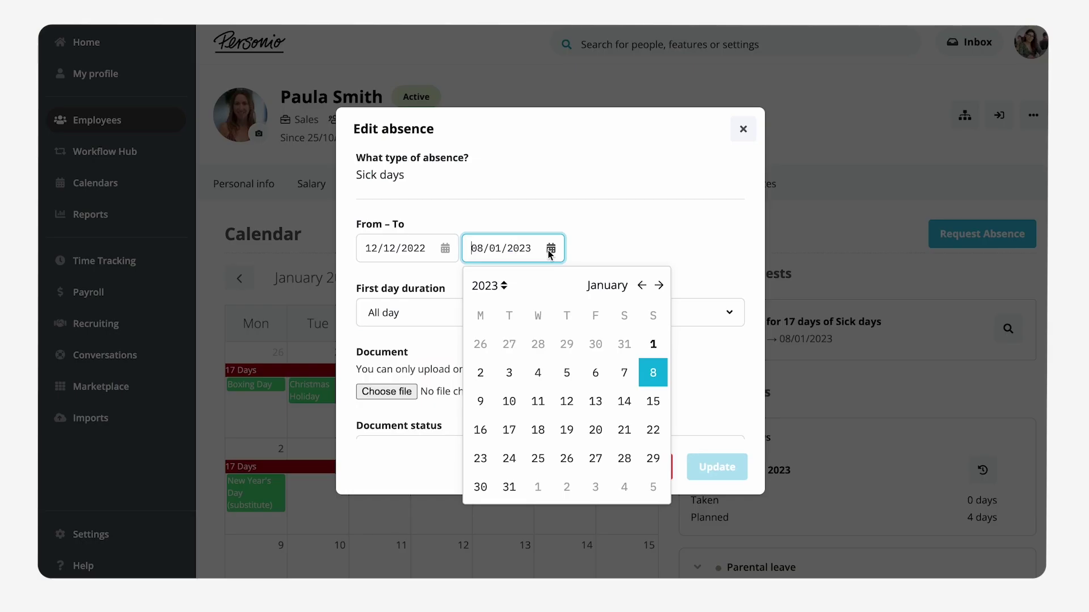
left_click(653, 402)
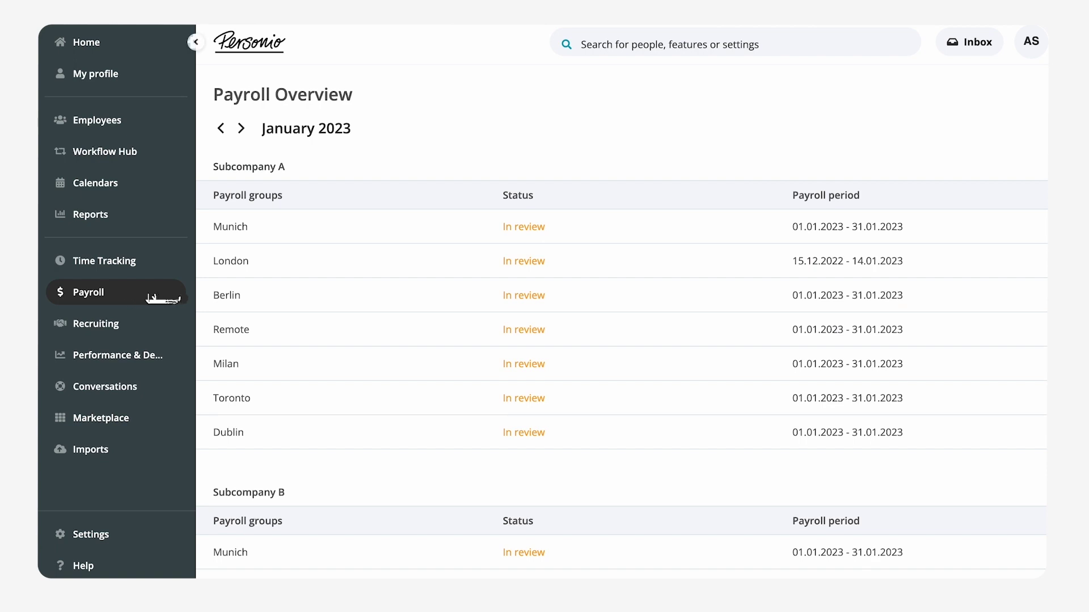
Look through the January 2023 payroll groups of the subcompanies and open the Salary & Payroll settings
scroll(600, 119, "down", 10)
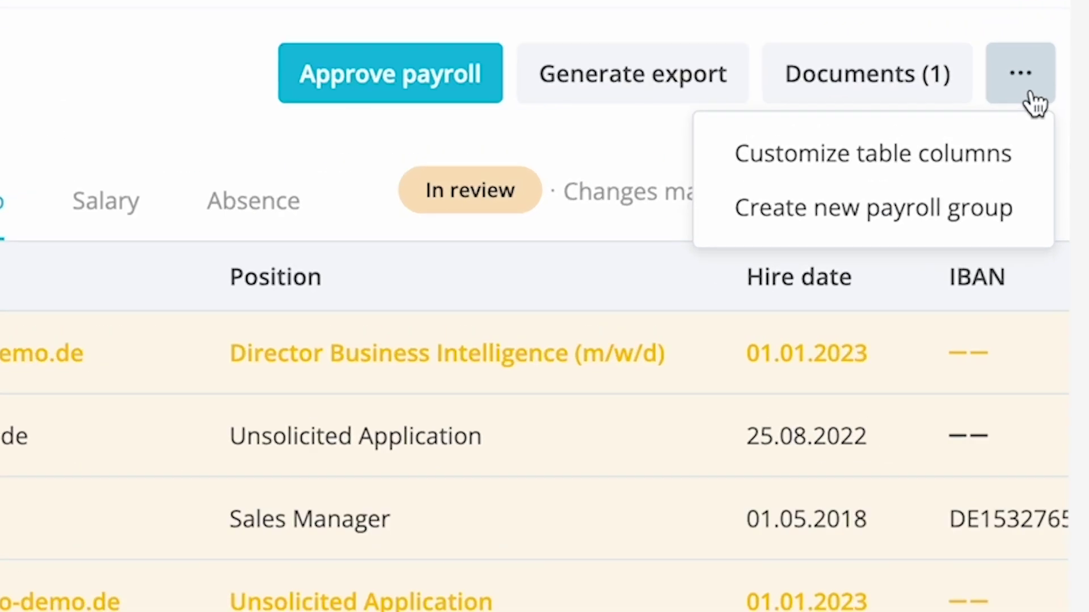
left_click(1014, 201)
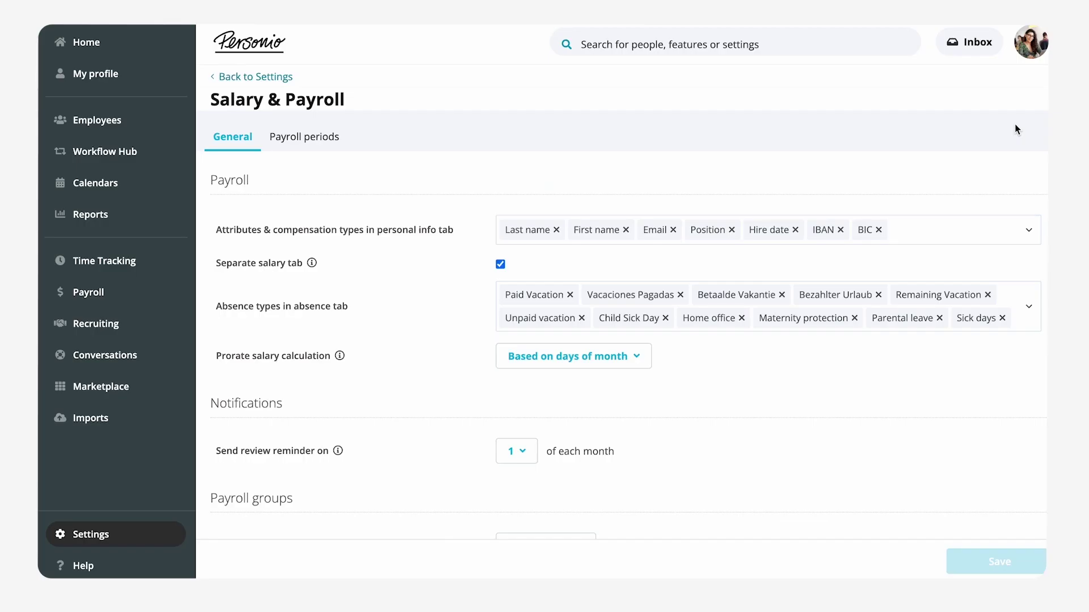
Download Payroll_01_2023_1.xlsx from the January 2023 payroll documents and approve that month's payroll
left_click(945, 227)
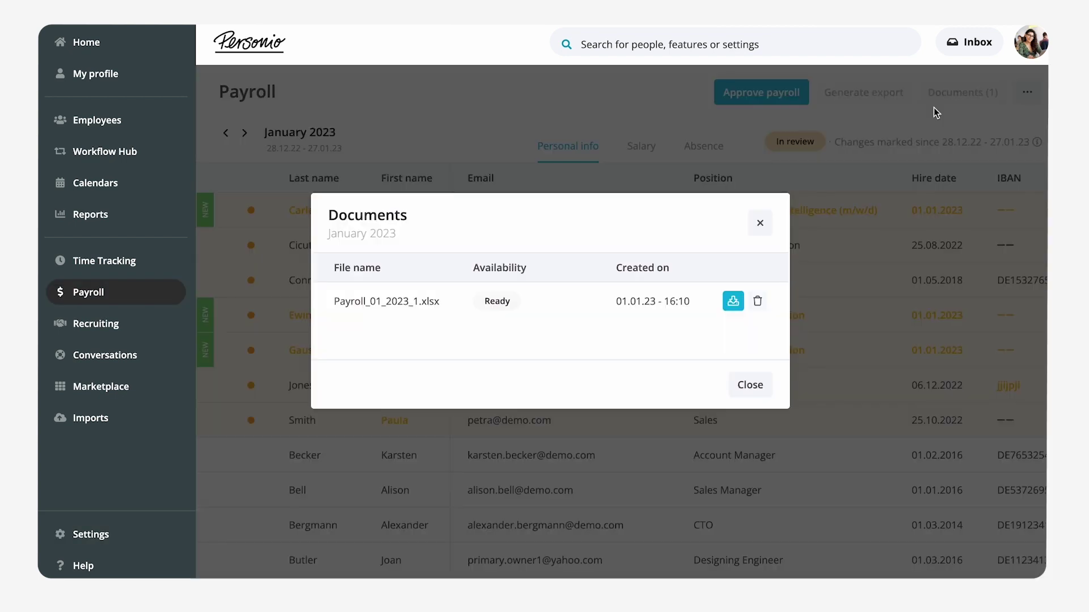
left_click(735, 303)
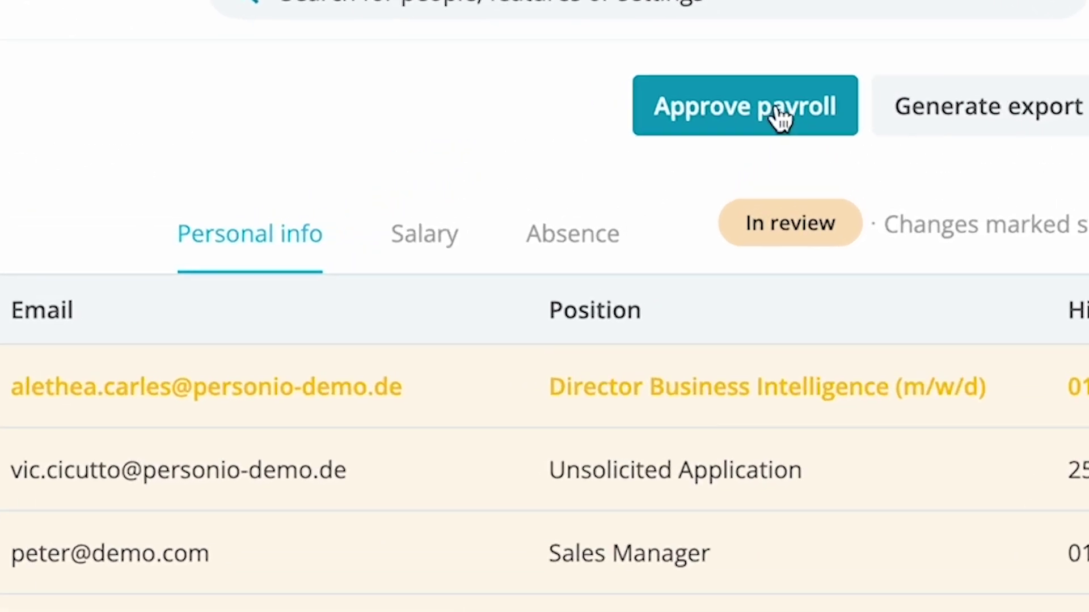
left_click(780, 118)
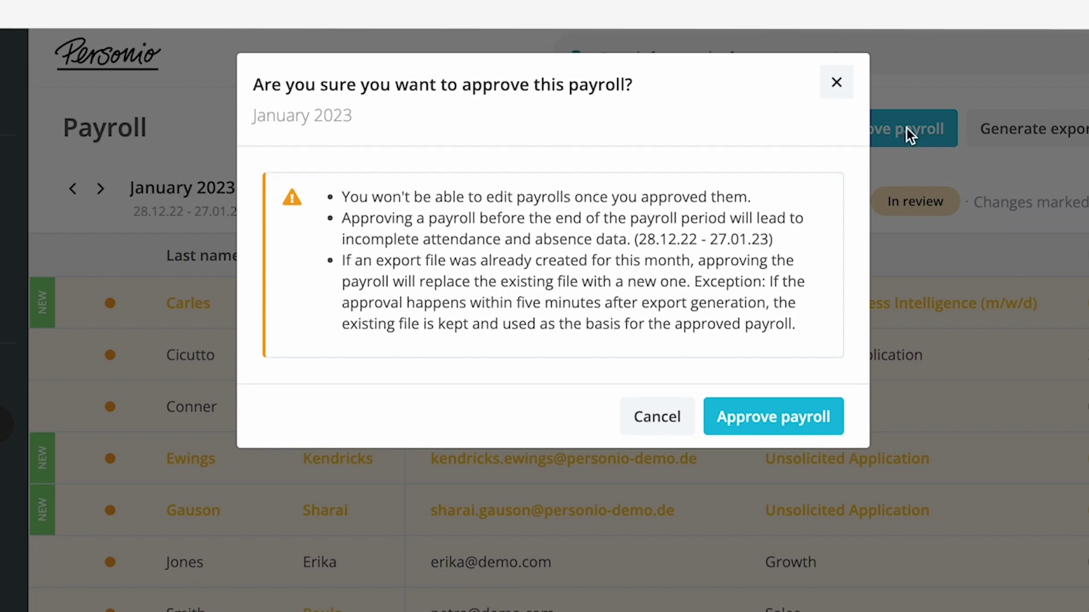
key("Return")
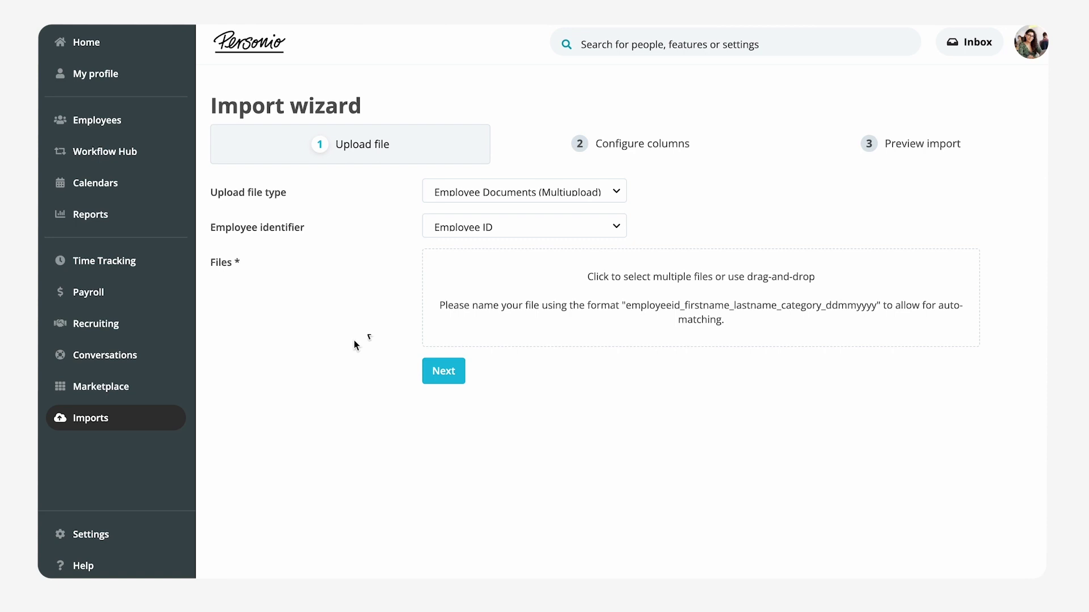
Upload all six files from the Personio folder as Employee Documents (Multiupload) and proceed to configuring the columns
left_click(446, 194)
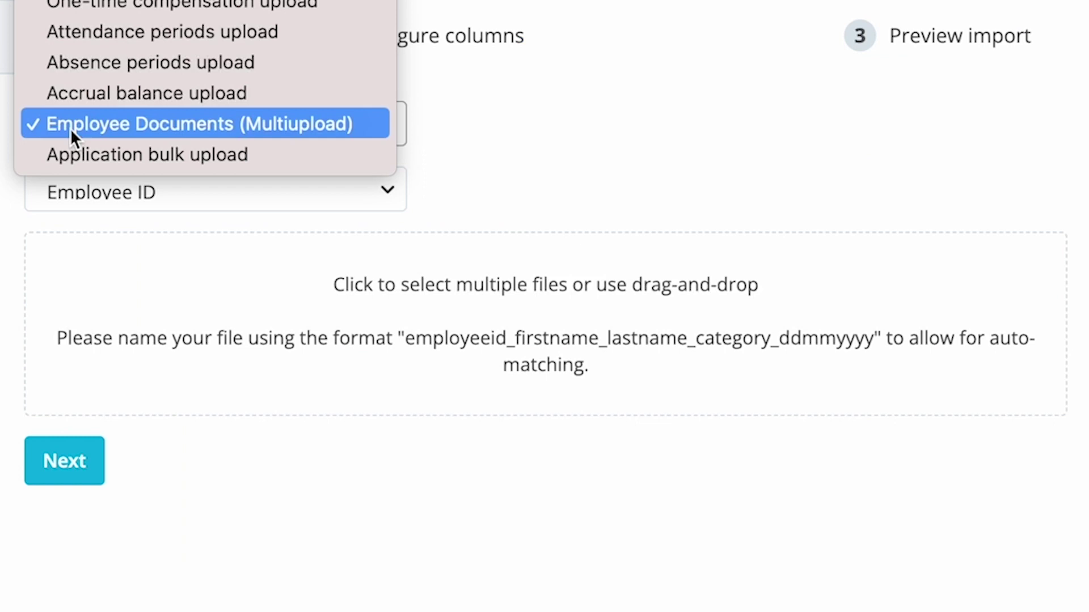
left_click(69, 128)
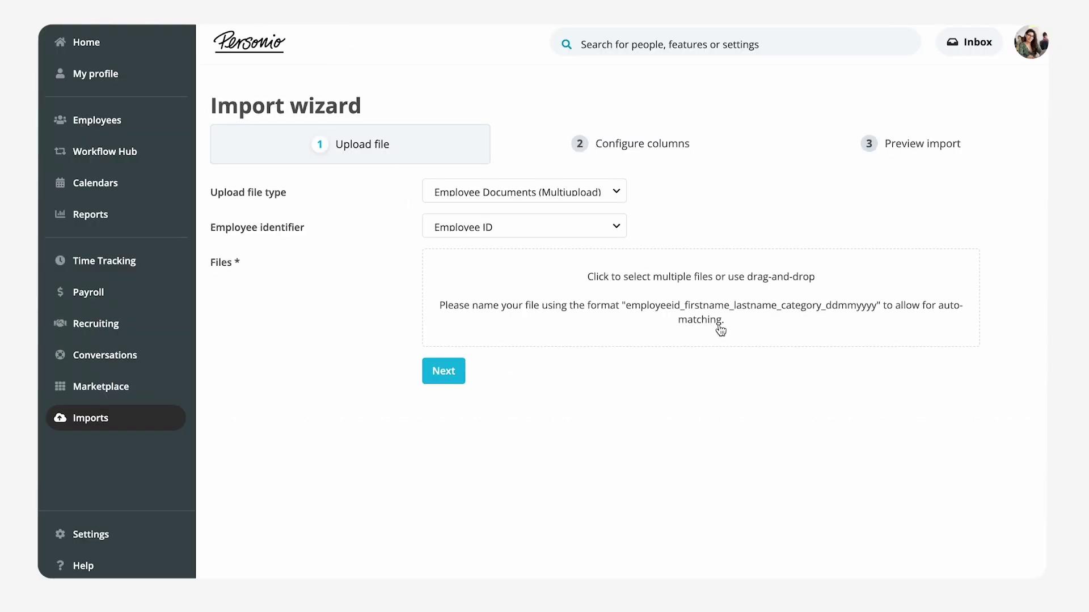
left_click(720, 331)
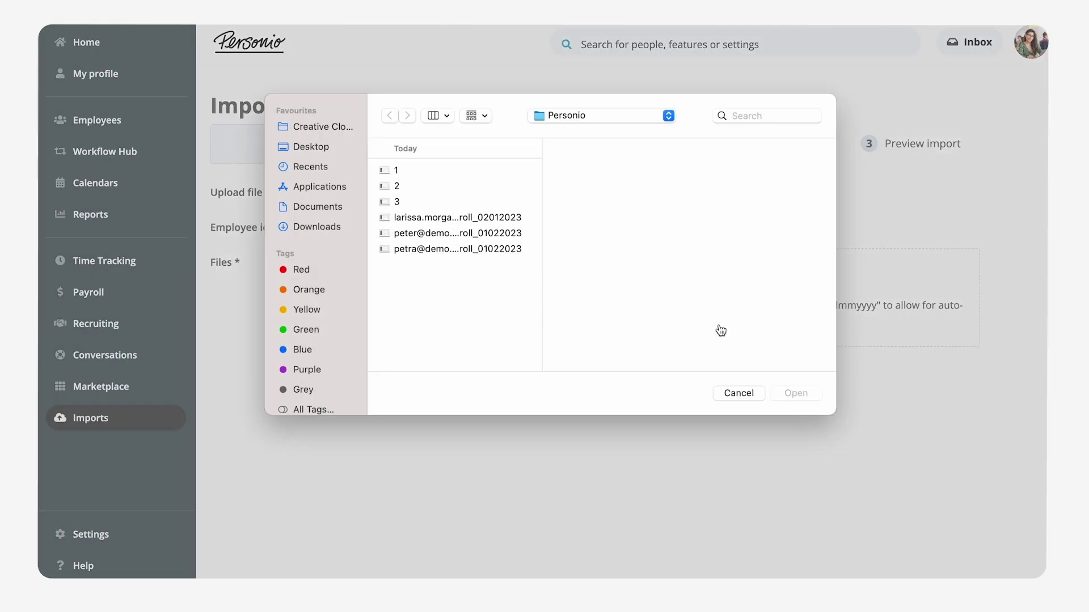
left_click_drag(519, 322, 510, 178)
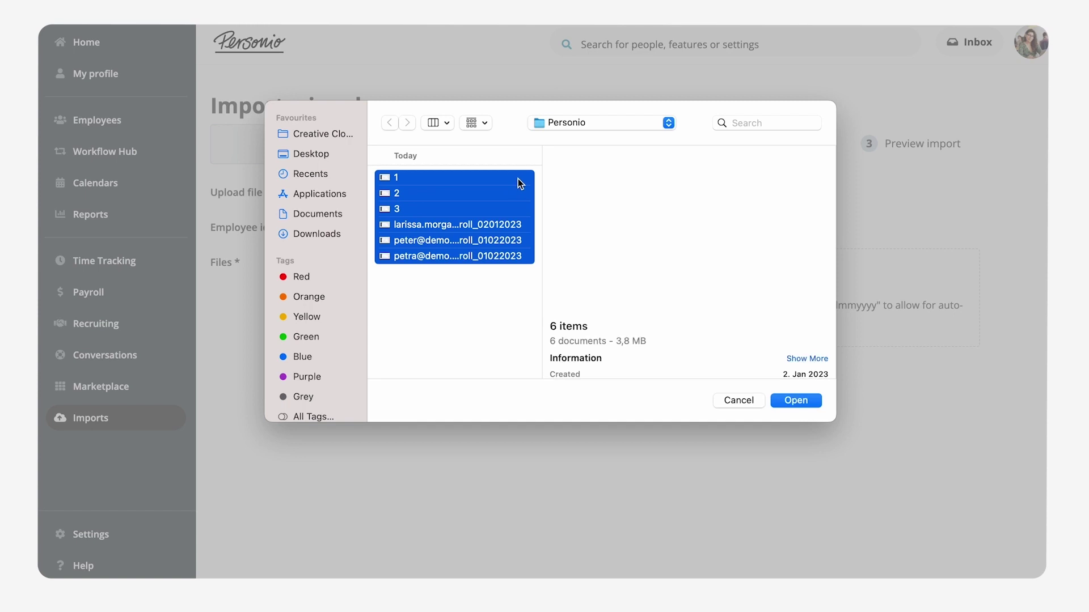
left_click(796, 401)
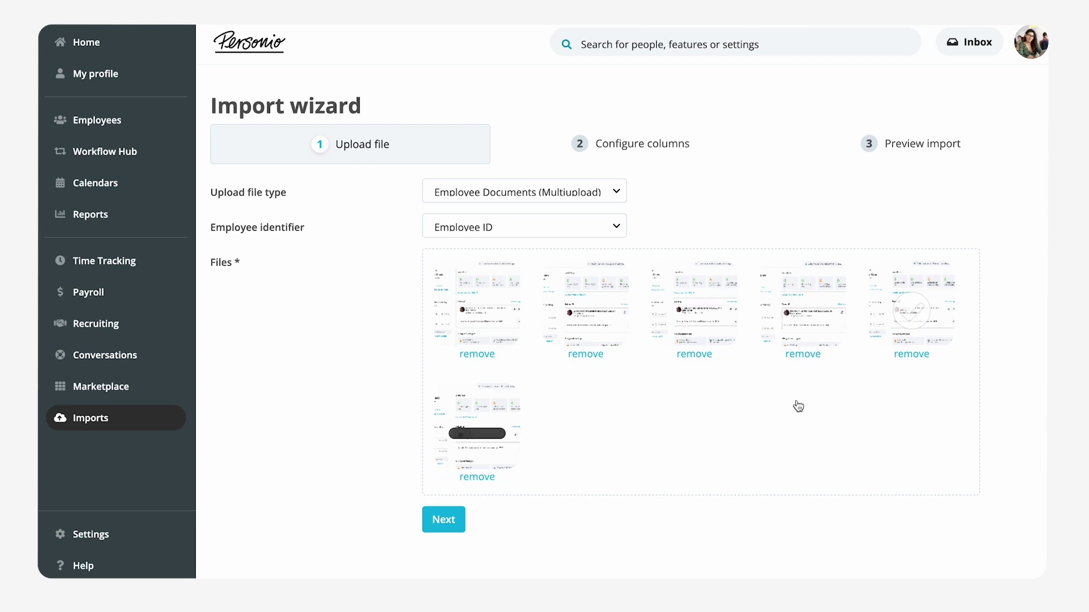
left_click(459, 531)
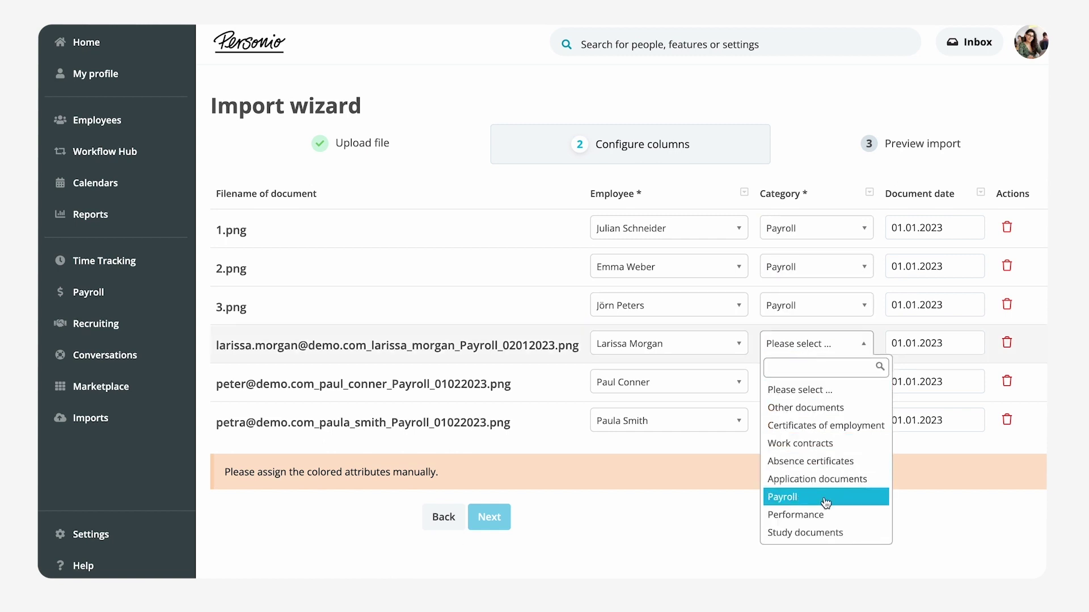
Assign the Payroll category to the last three documents and check the date choices for the fourth document
left_click(822, 499)
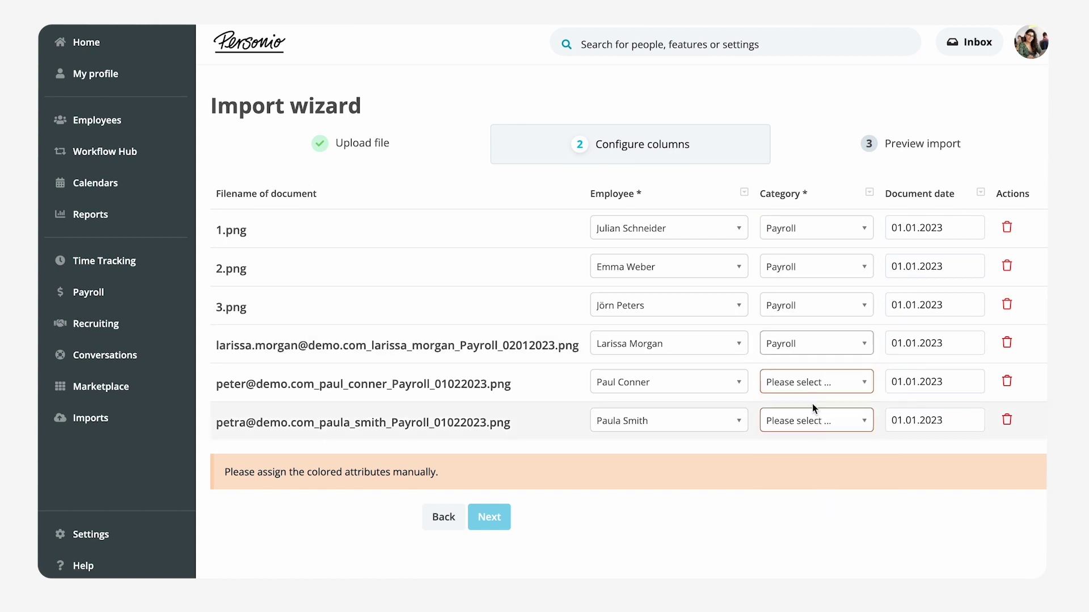
left_click(815, 384)
left_click(827, 532)
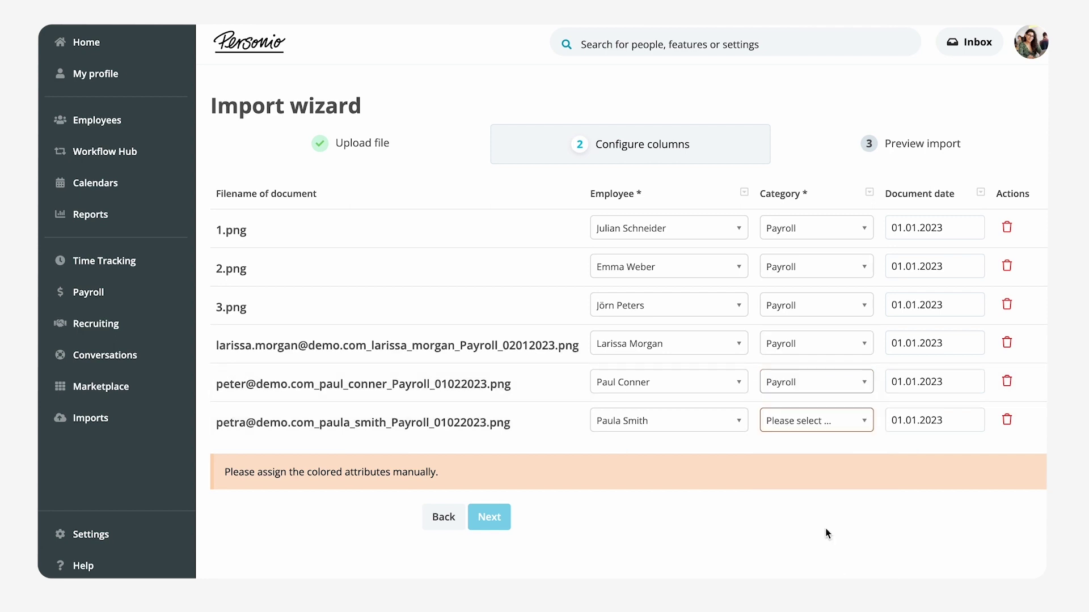
left_click(805, 426)
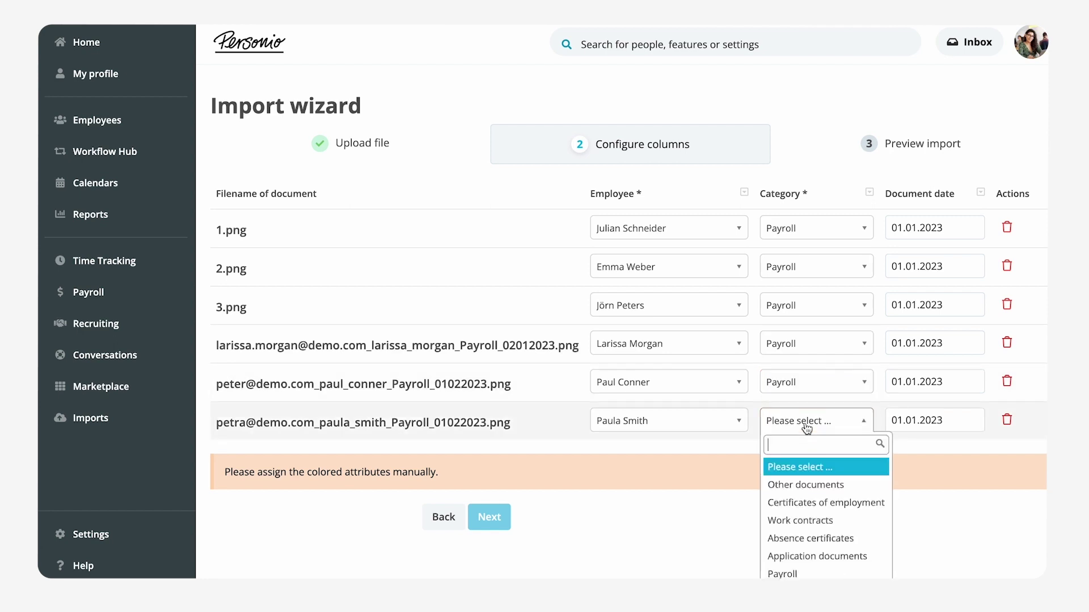
left_click(820, 574)
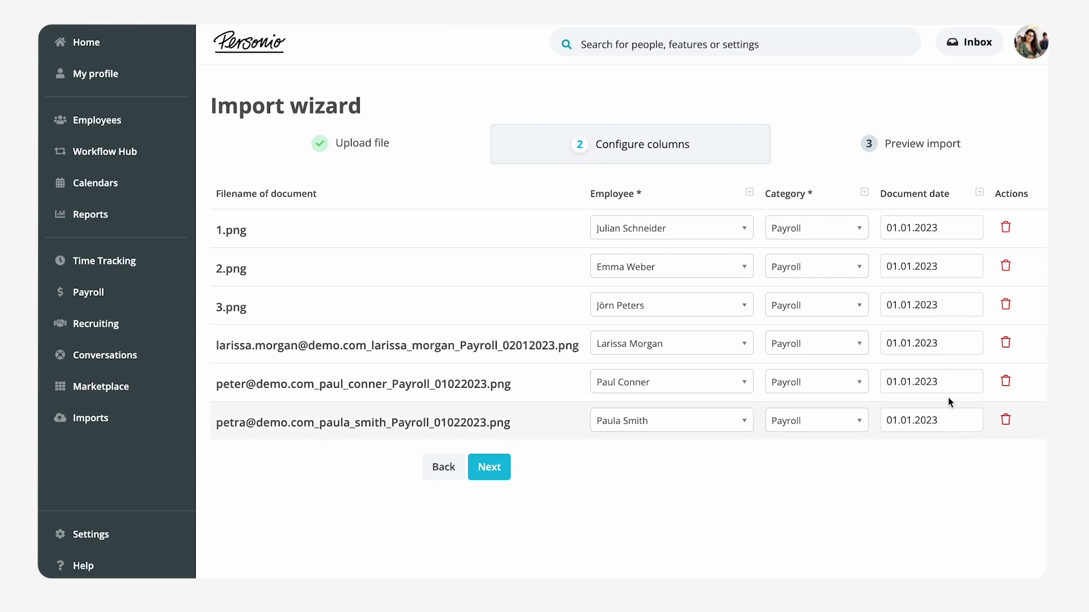
left_click(949, 351)
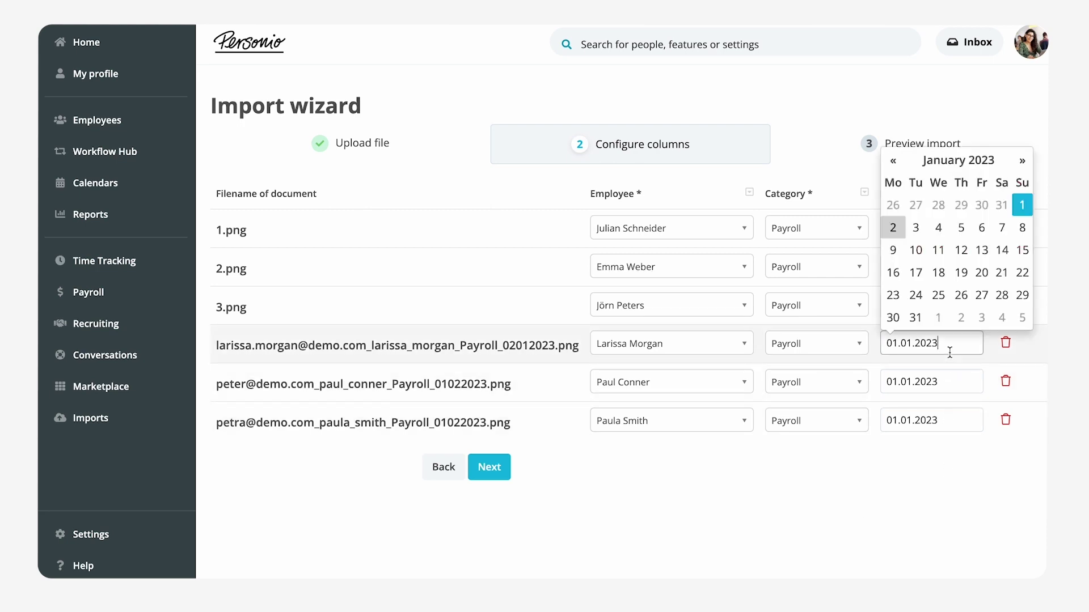
left_click(981, 454)
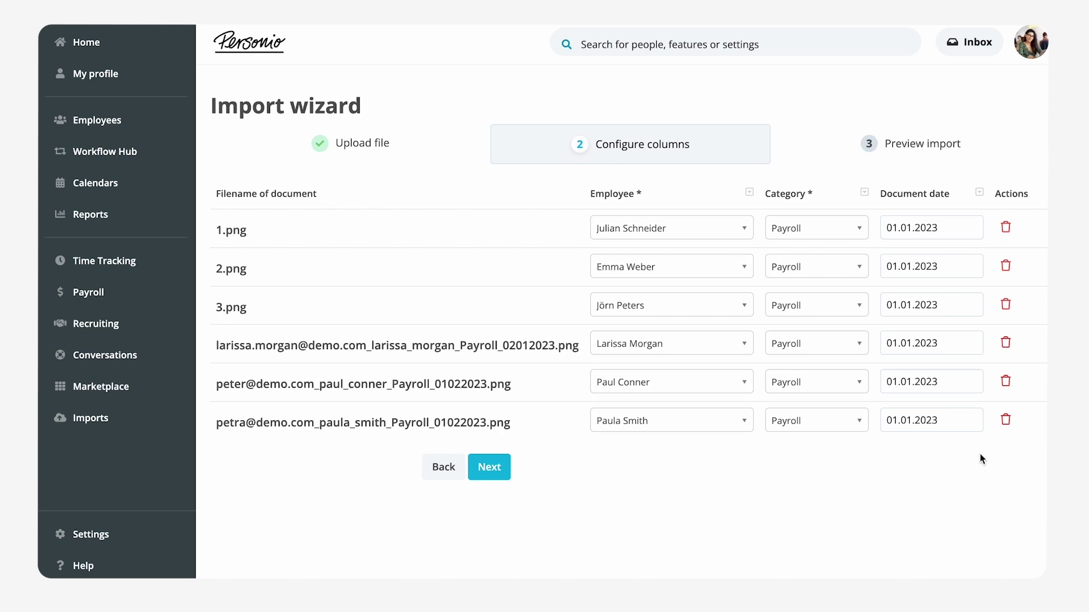
Remove 1.png, 2.png and 3.png from the list and import the remaining three payroll documents
left_click(1006, 227)
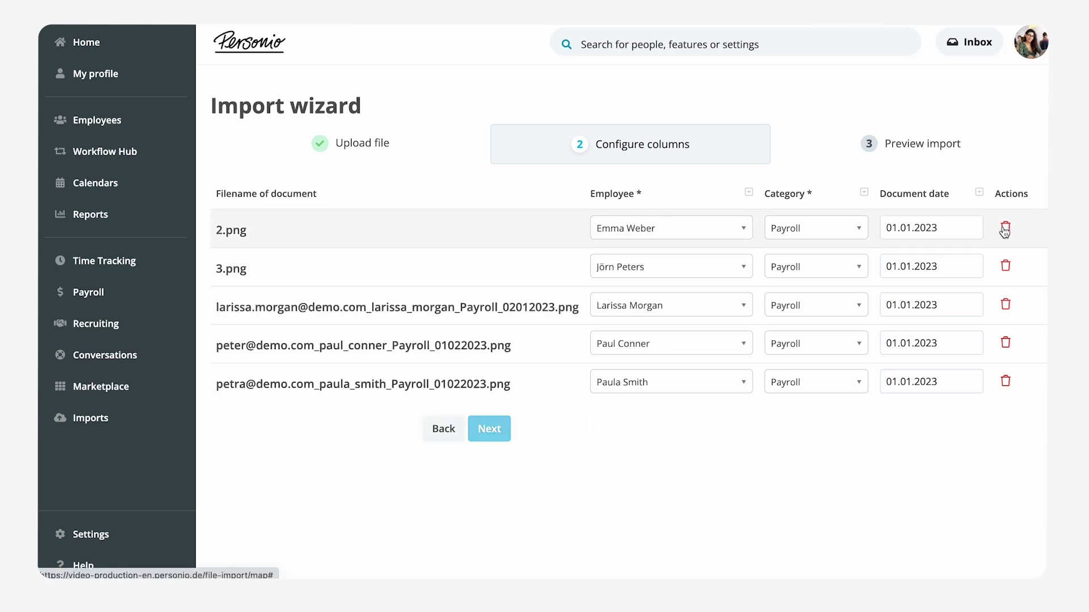
left_click(1005, 229)
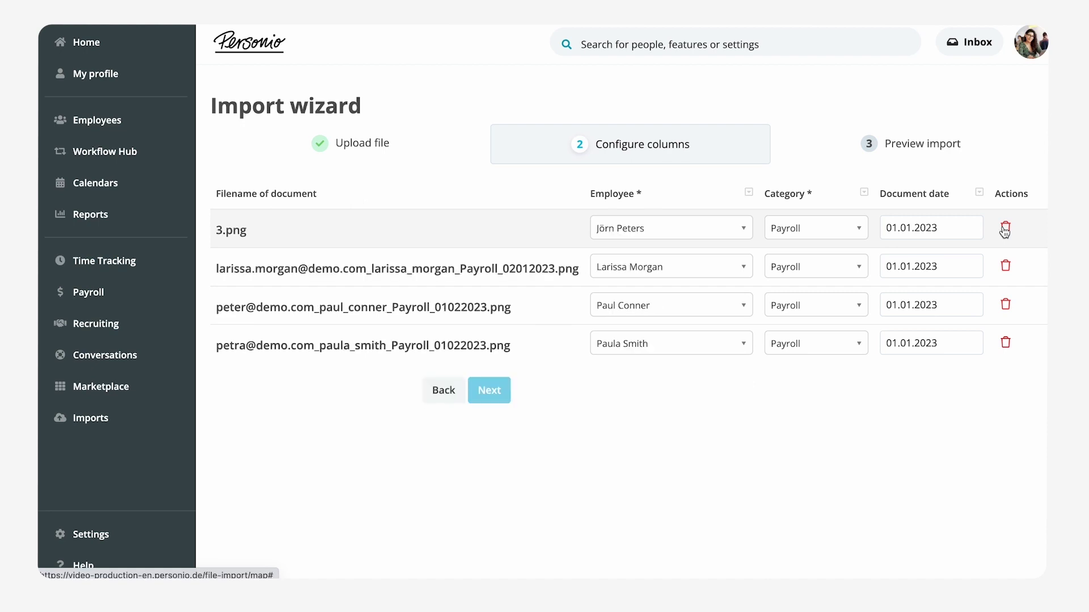
left_click(1005, 229)
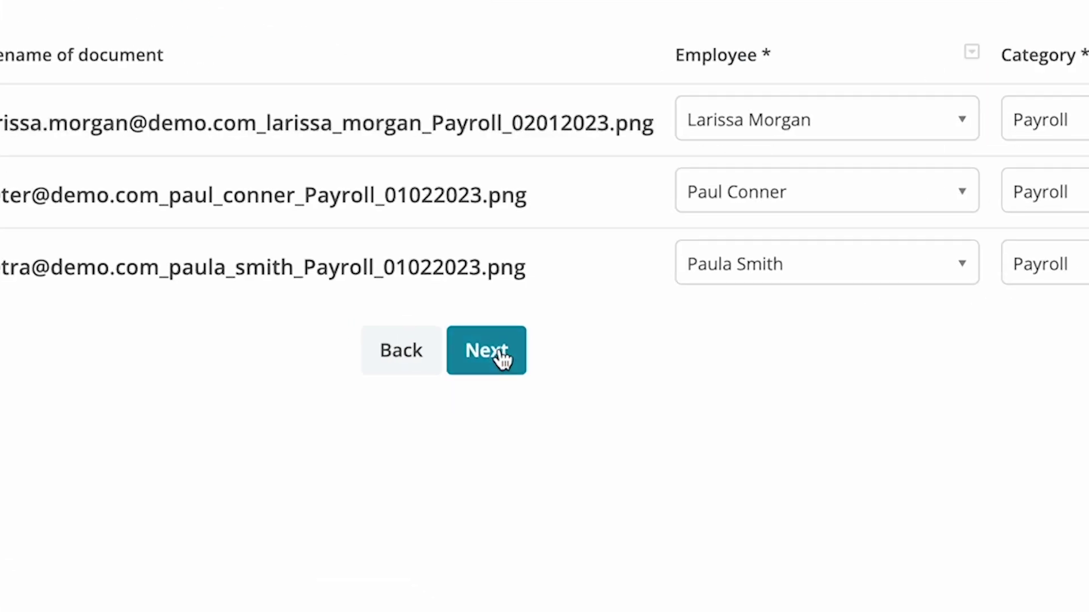
left_click(496, 351)
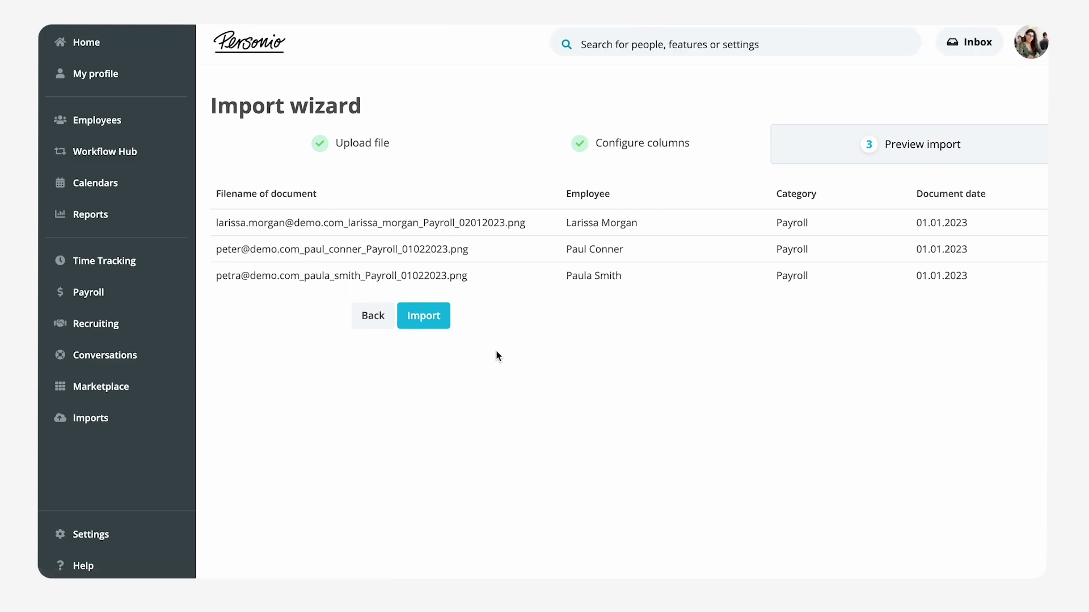
left_click(447, 323)
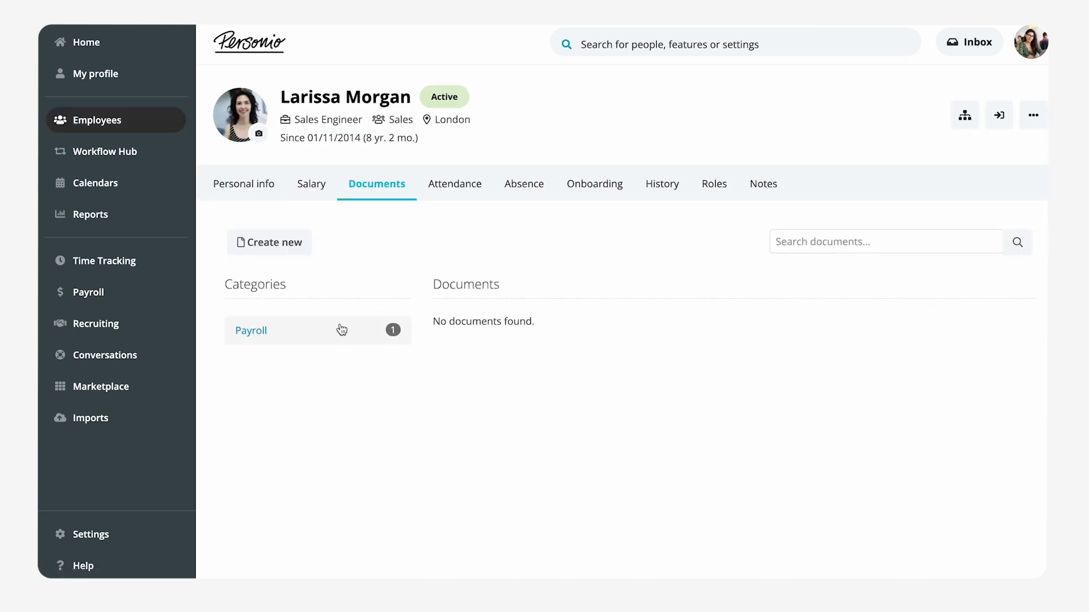
View the Payroll category in the Sales Engineer's employee documents
left_click(330, 334)
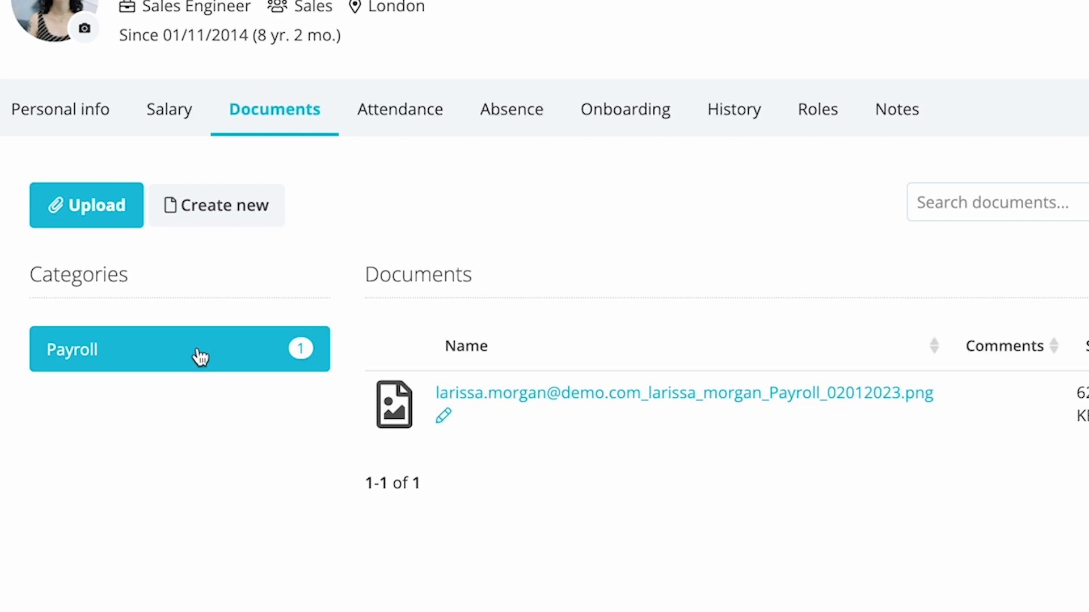